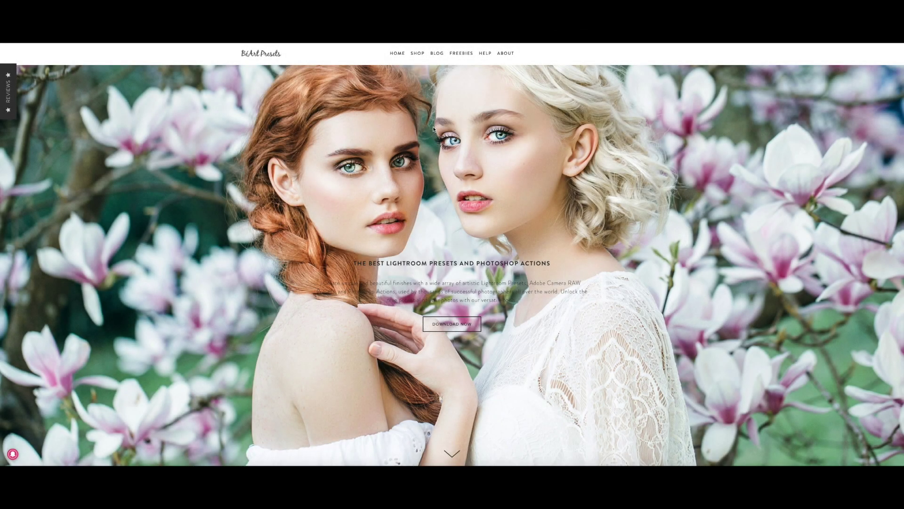
Open the Free Wedding Lightroom Preset page from the BeArt FREEBIES listing.
left_click(460, 54)
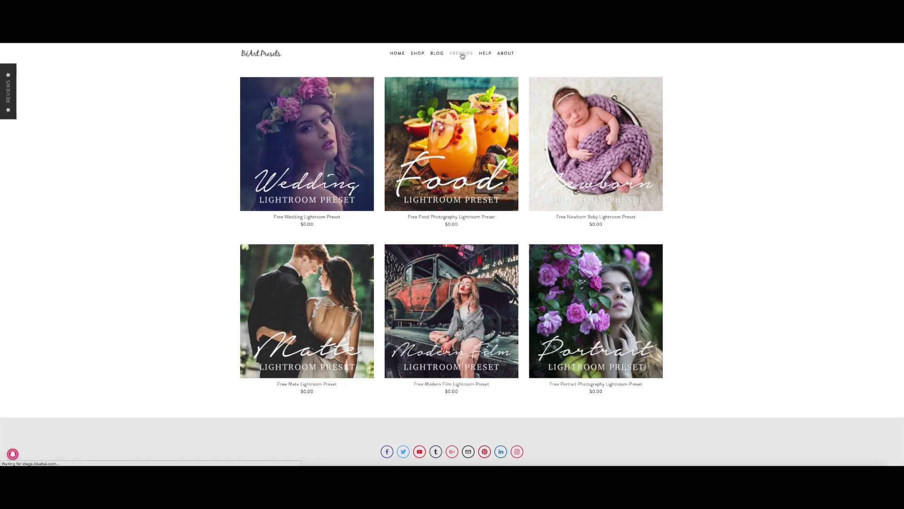
mouse_move(306, 143)
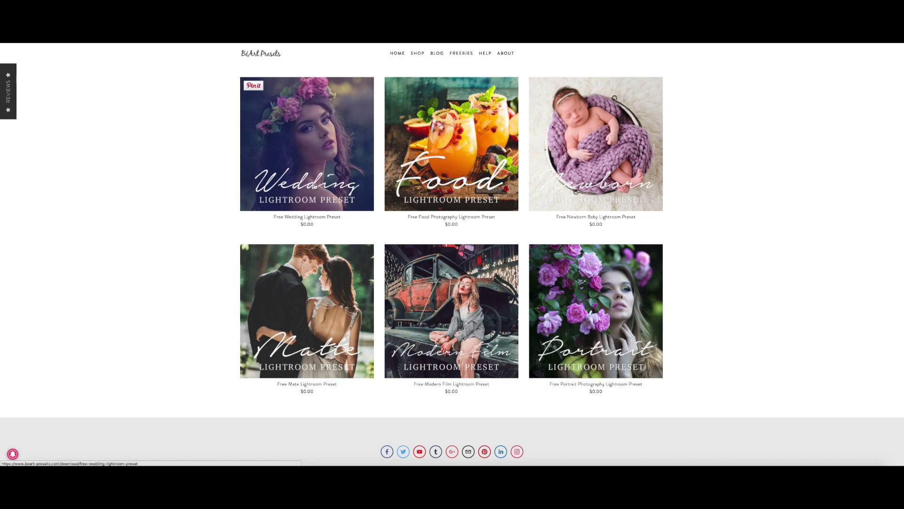
left_click(315, 186)
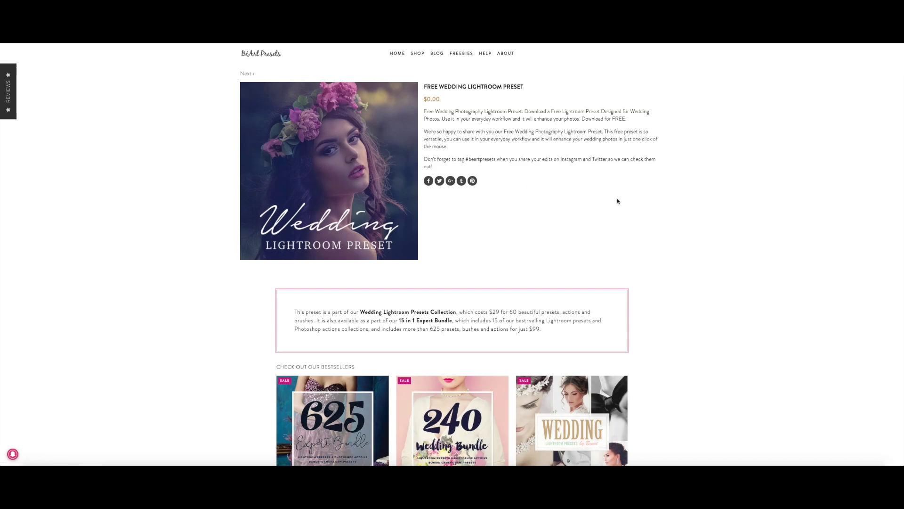
Scroll the wedding preset page past its preview images to the FREE DOWNLOAD section.
scroll(617, 197, "down", 5)
scroll(617, 202, "down", 2)
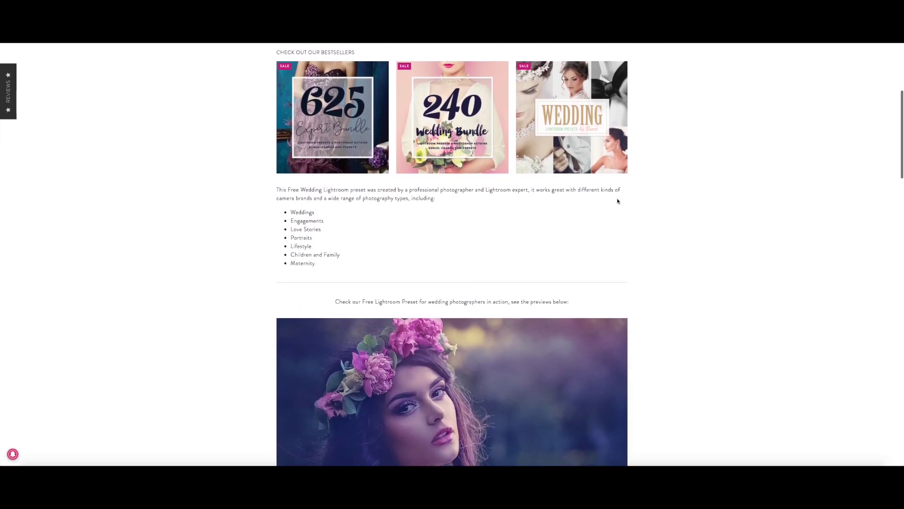
scroll(617, 201, "down", 2)
scroll(618, 201, "down", 2)
scroll(618, 201, "down", 1)
scroll(618, 201, "down", 2)
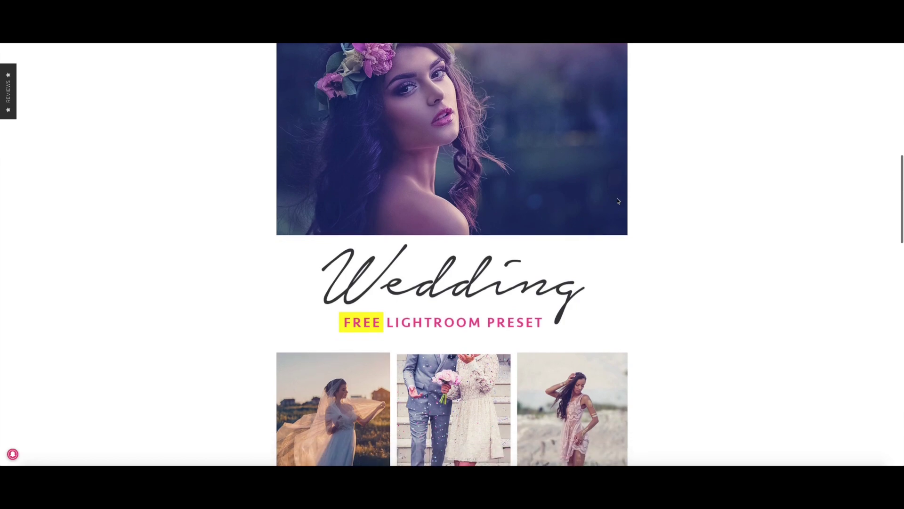
scroll(618, 202, "down", 3)
scroll(618, 202, "down", 2)
scroll(617, 201, "down", 1)
scroll(618, 201, "down", 2)
scroll(618, 201, "down", 2)
scroll(618, 201, "down", 1)
scroll(618, 201, "down", 1)
scroll(618, 201, "down", 2)
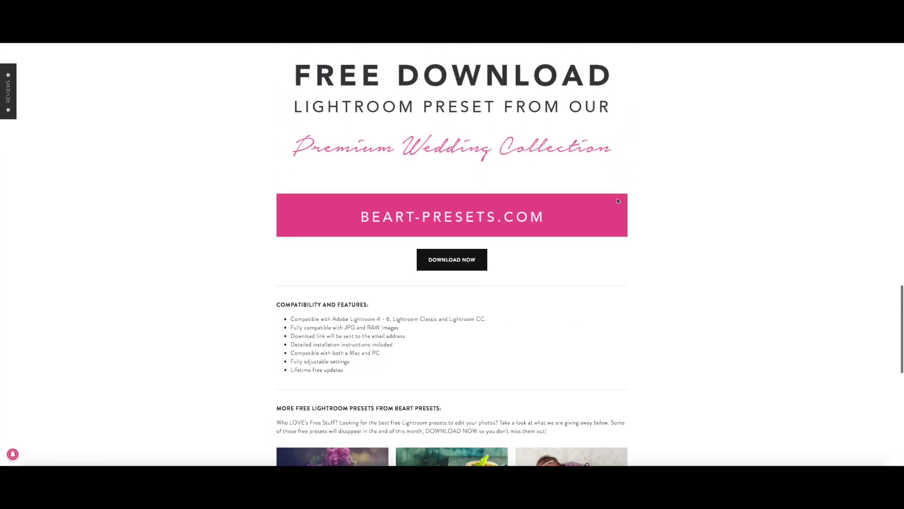
scroll(618, 201, "down", 3)
scroll(618, 201, "down", 2)
scroll(618, 201, "up", 2)
scroll(618, 201, "up", 2)
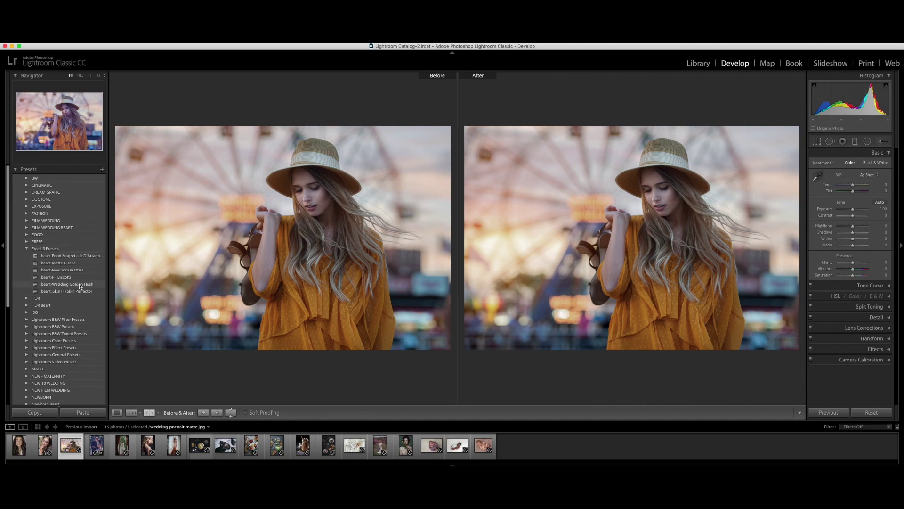
Apply beart-Wedding Golden Hush to the hat photo and nudge Temp, Highlights and Clarity up.
left_click(80, 284)
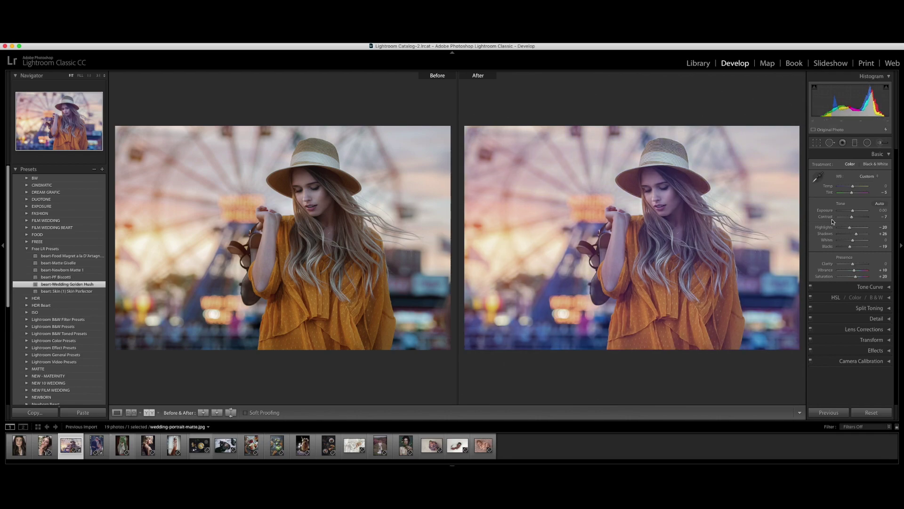
left_click_drag(853, 187, 855, 187)
left_click_drag(850, 227, 857, 228)
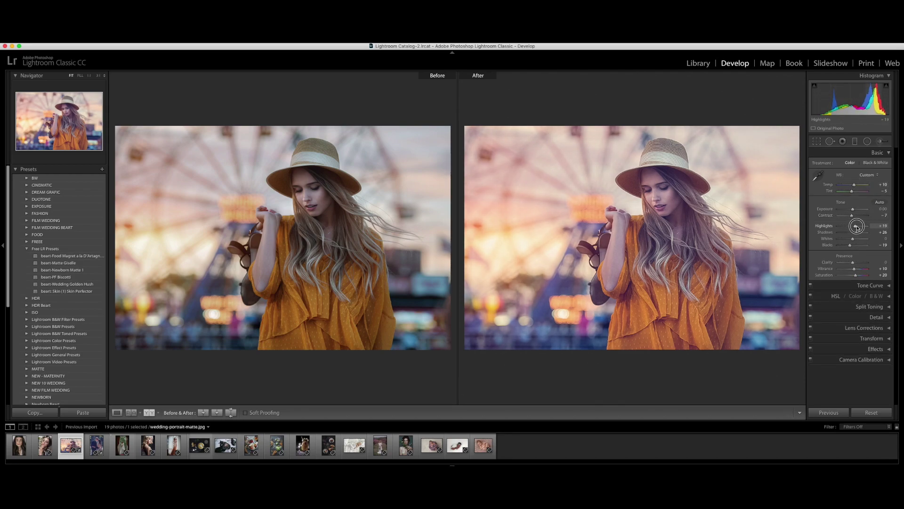
left_click_drag(852, 262, 856, 262)
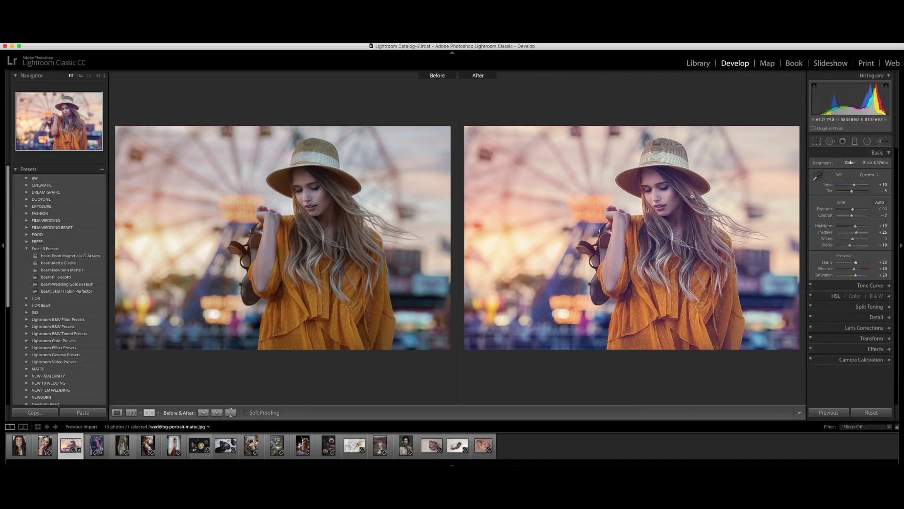
left_click(19, 445)
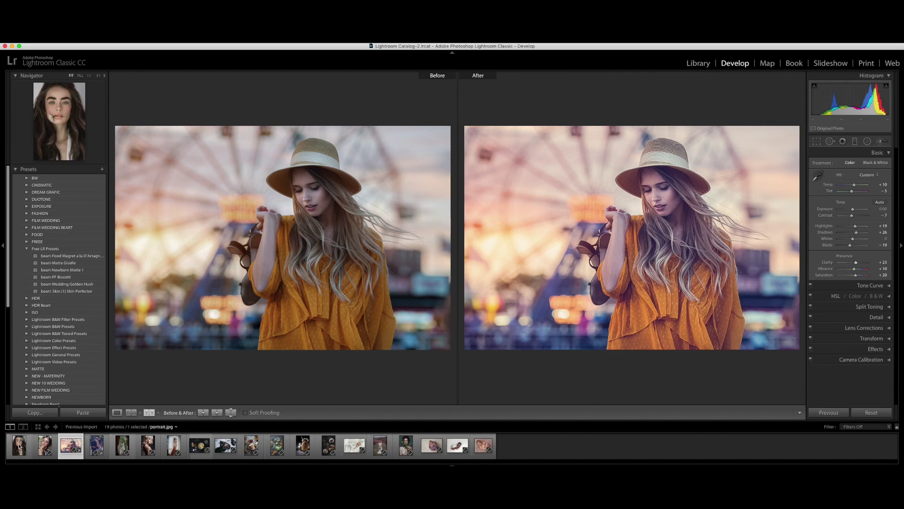
Give portrait.jpg Golden Hush with warmer Temp, more Clarity and Contrast settled at +6.
left_click(18, 445)
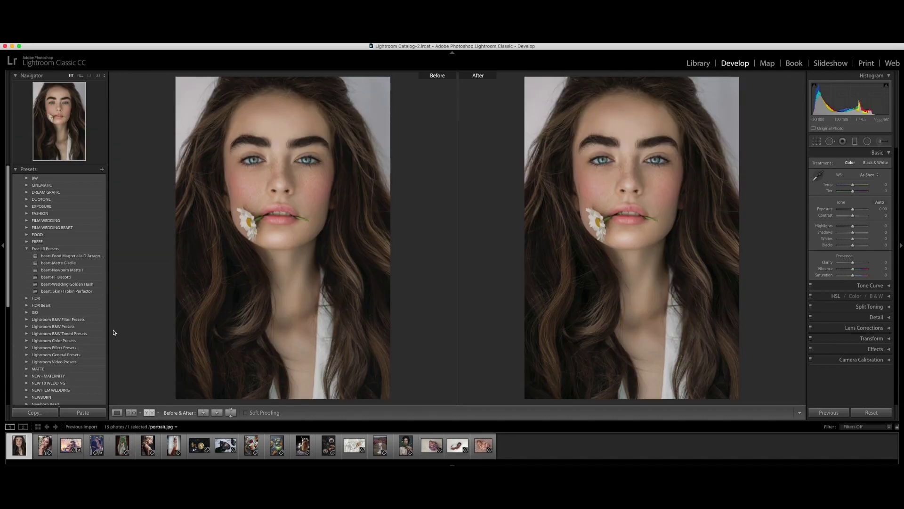
left_click(98, 287)
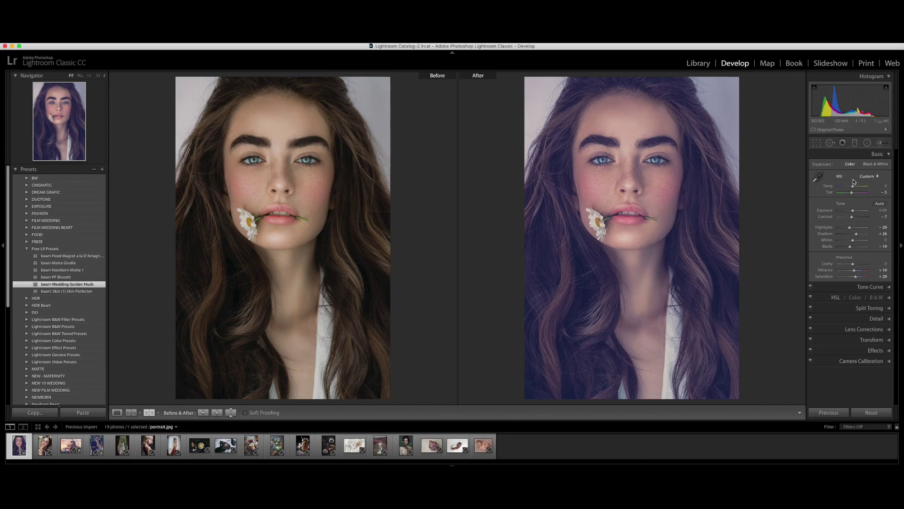
left_click_drag(855, 189, 855, 188)
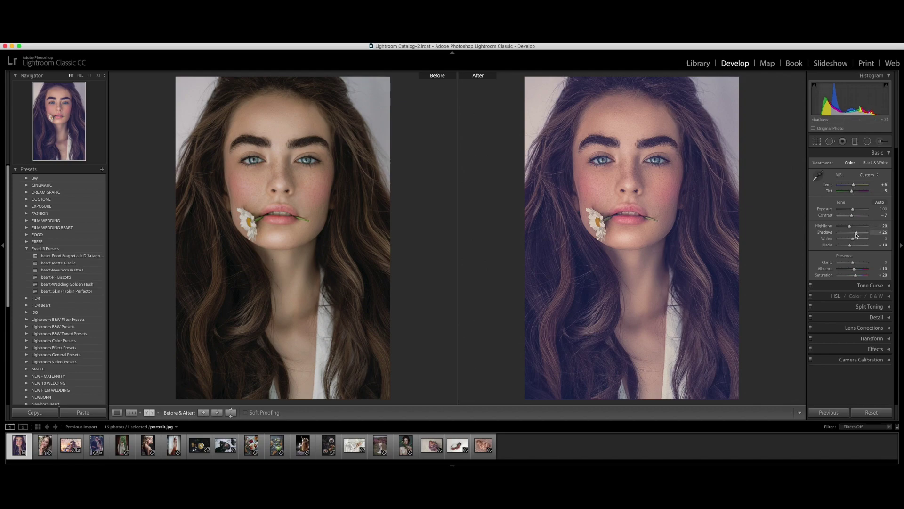
left_click_drag(853, 262, 856, 263)
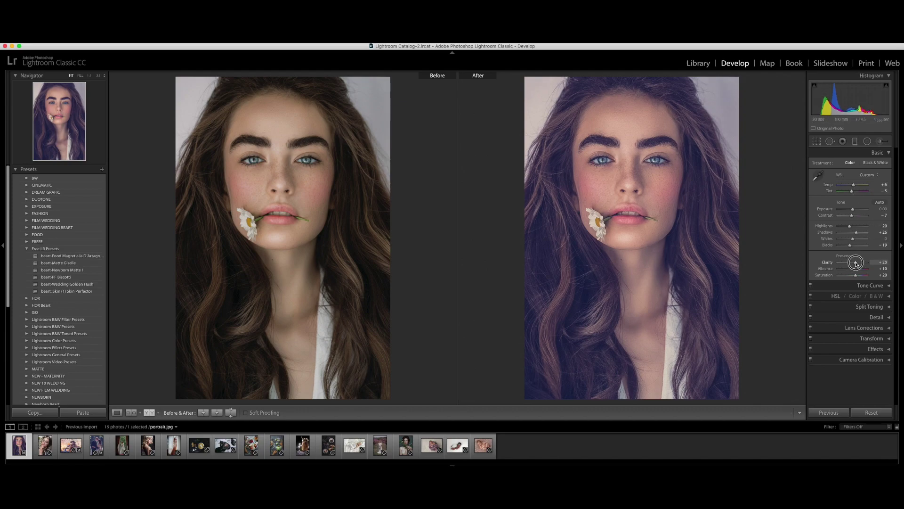
left_click_drag(852, 215, 855, 215)
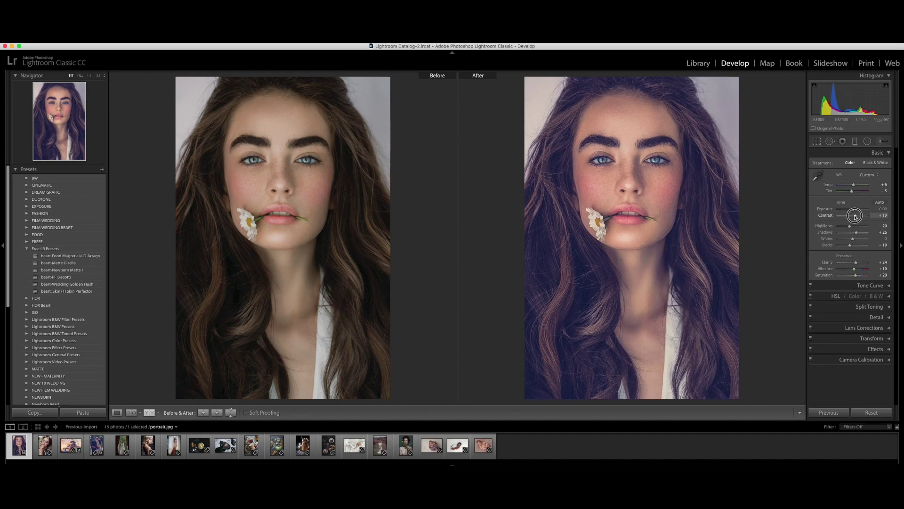
left_click_drag(855, 215, 853, 216)
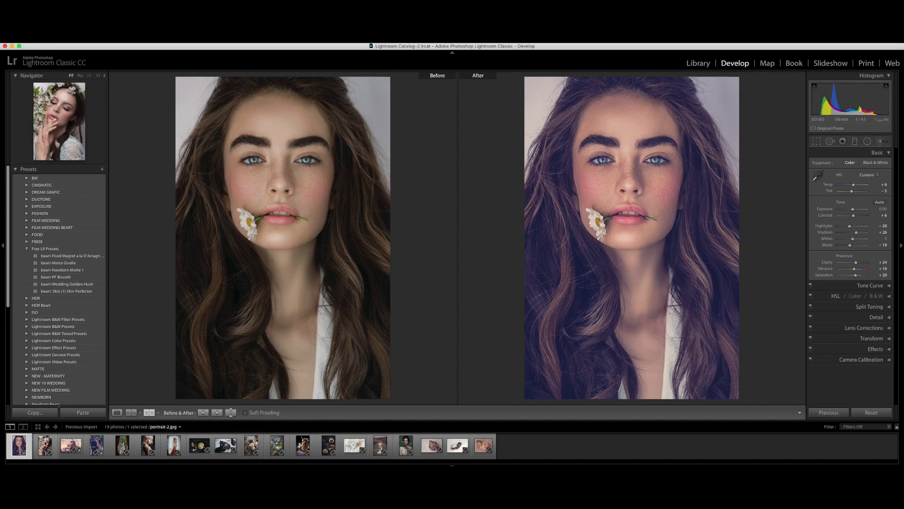
Apply Wedding Golden Hush to the flower-crown portrait, portrait-2.jpg.
left_click(45, 445)
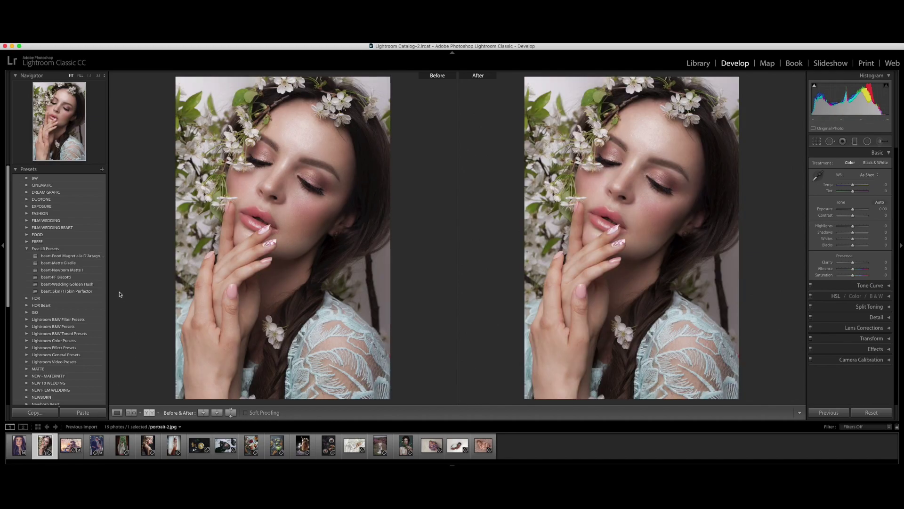
left_click(100, 285)
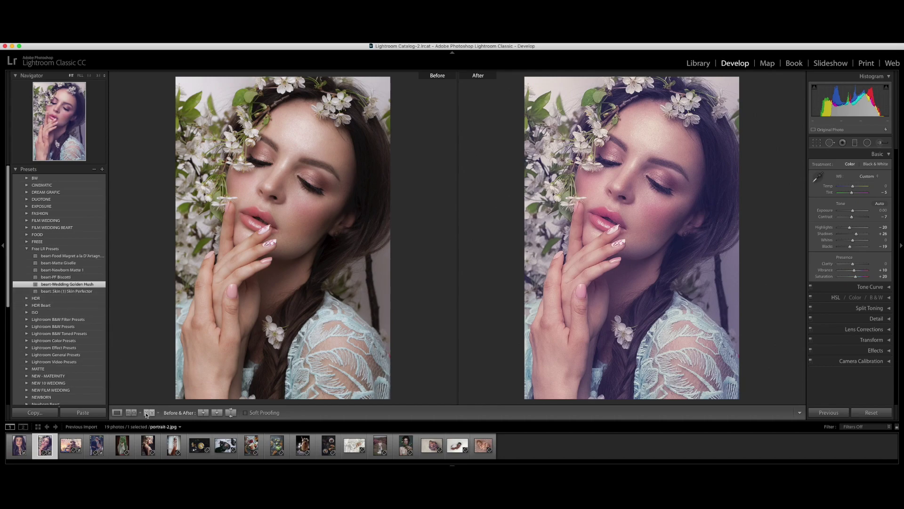
left_click(96, 445)
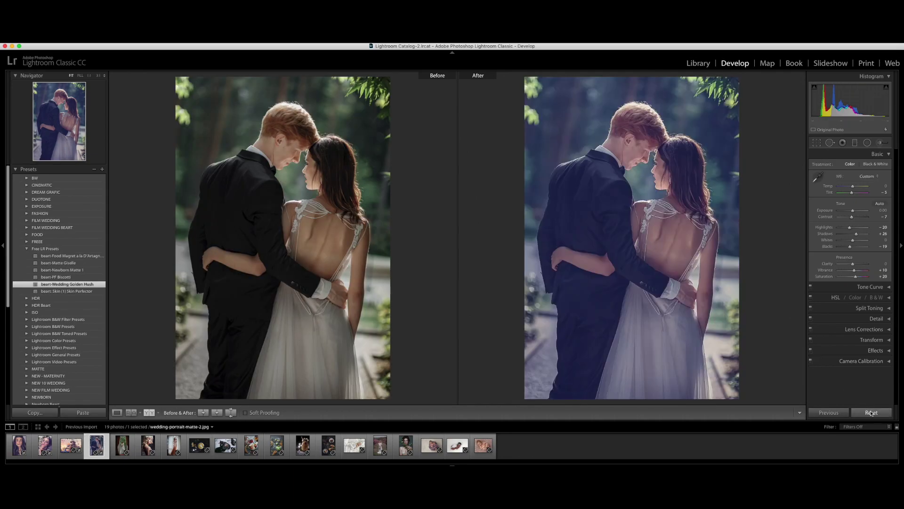
Reset the couple photo, apply Golden Hush, then warm it slightly and add contrast.
left_click(871, 413)
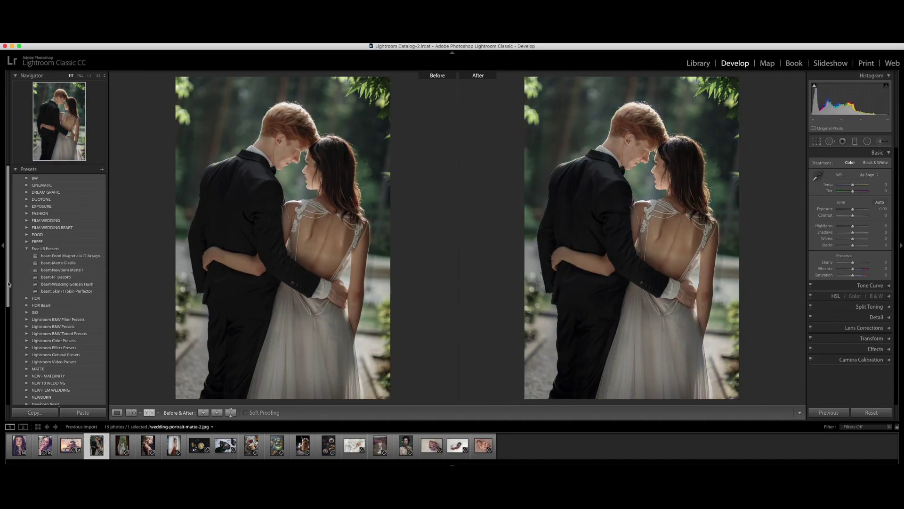
left_click(54, 285)
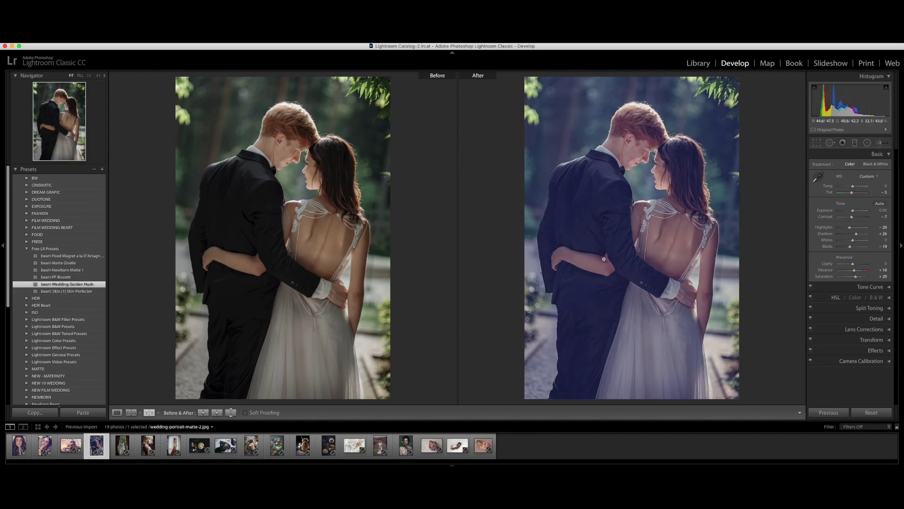
left_click_drag(852, 186, 854, 188)
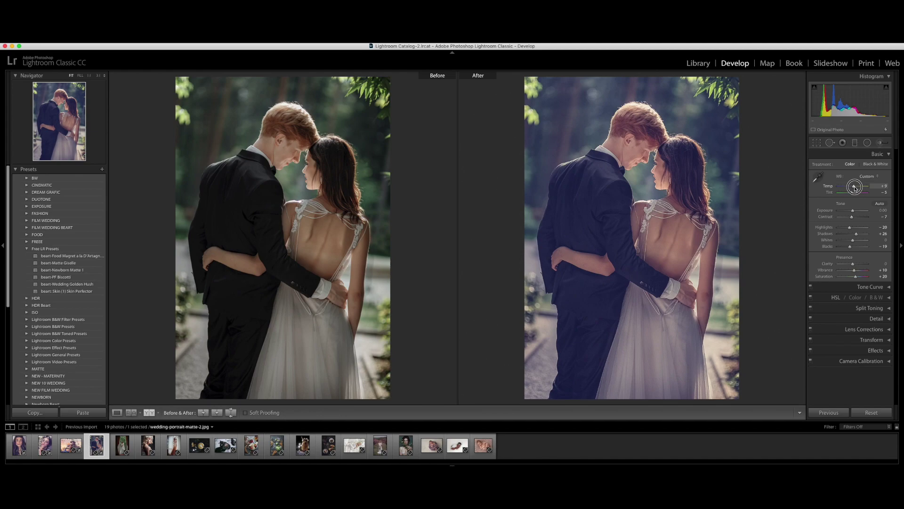
scroll(853, 203, "down", 1)
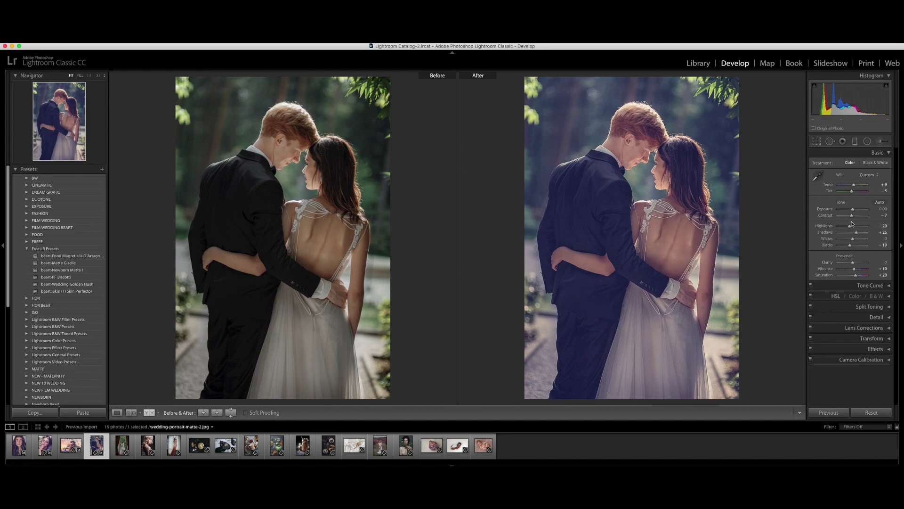
left_click_drag(852, 215, 855, 215)
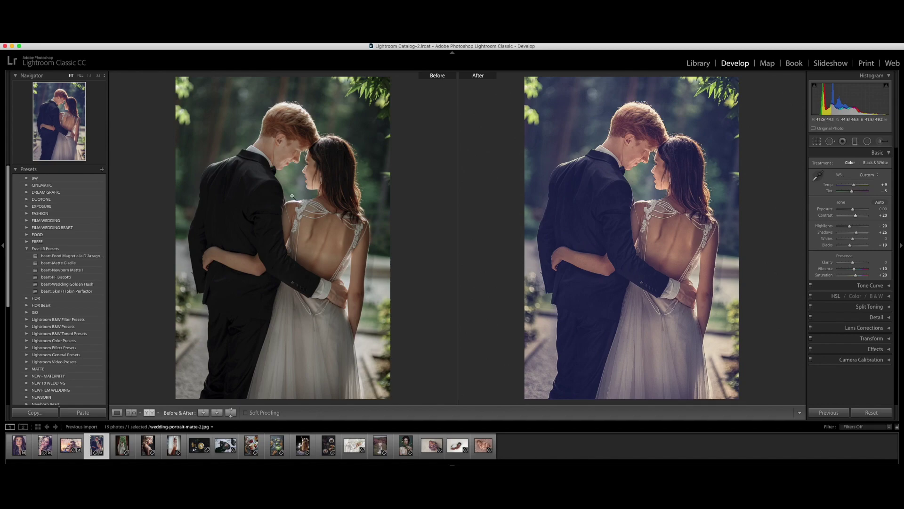
Apply Wedding Golden Hush to the photo of the bride by the curtains.
left_click(122, 445)
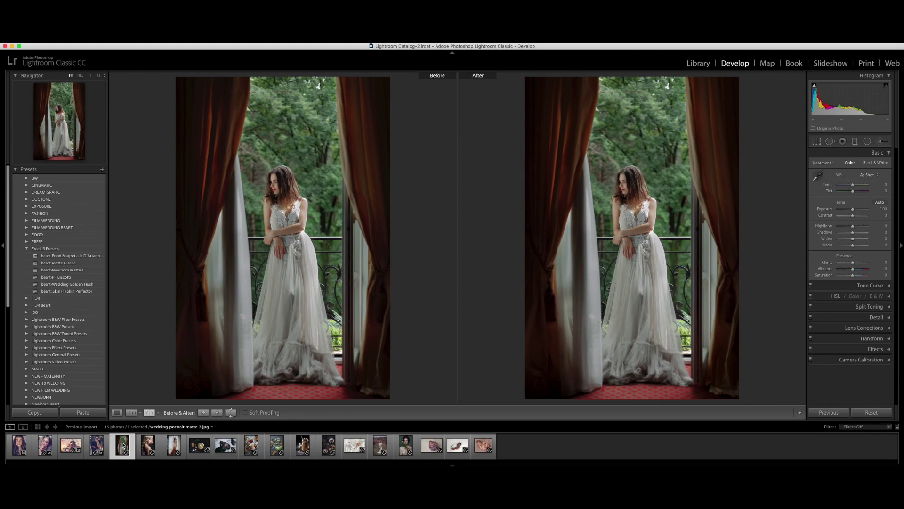
left_click(88, 285)
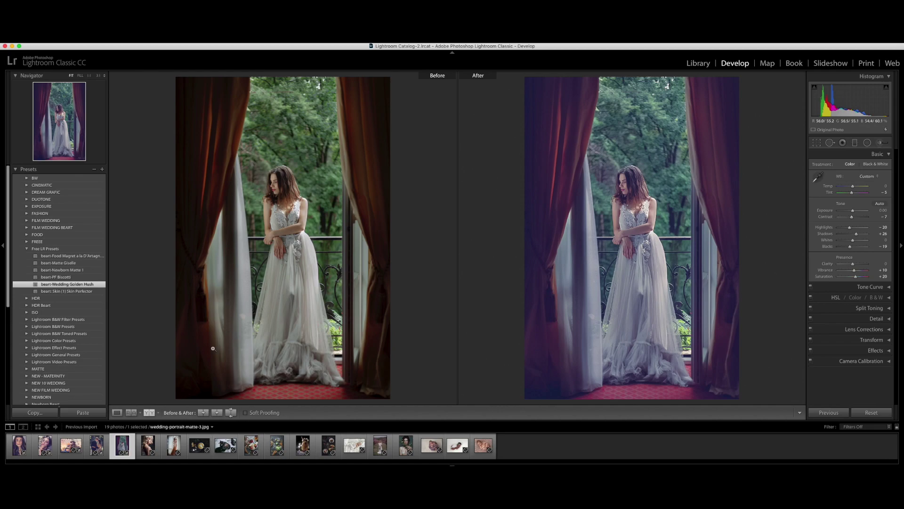
left_click(145, 448)
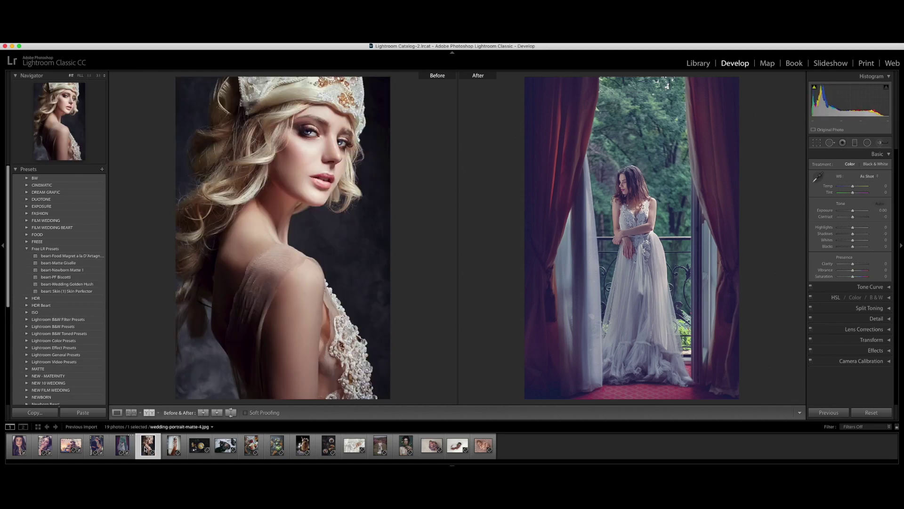
Give the blonde headpiece portrait Golden Hush with raised Temp, Contrast and Clarity.
left_click(94, 284)
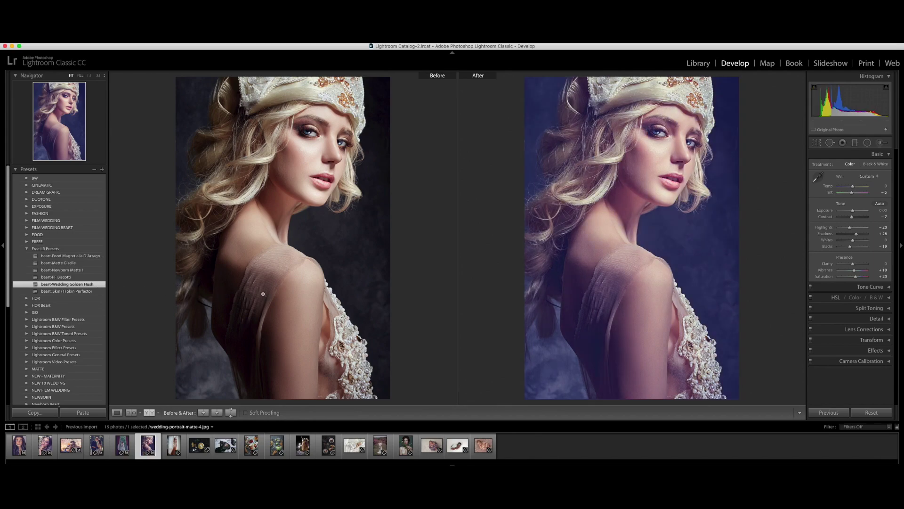
left_click(852, 187)
left_click_drag(853, 187, 855, 187)
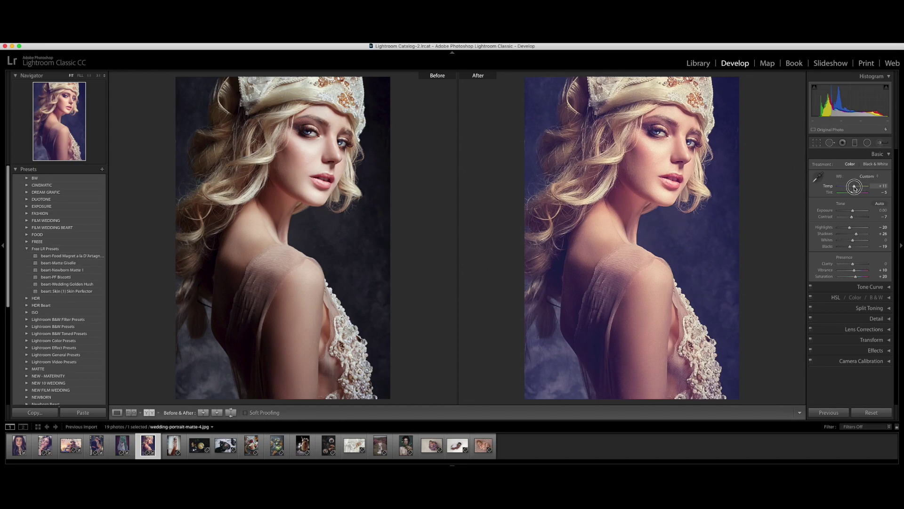
left_click_drag(852, 215, 858, 216)
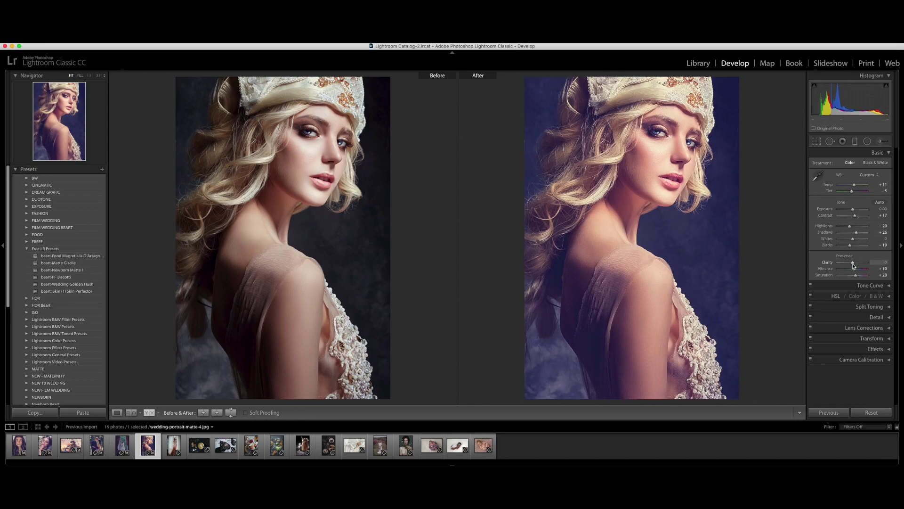
left_click_drag(853, 262, 854, 263)
left_click(186, 439)
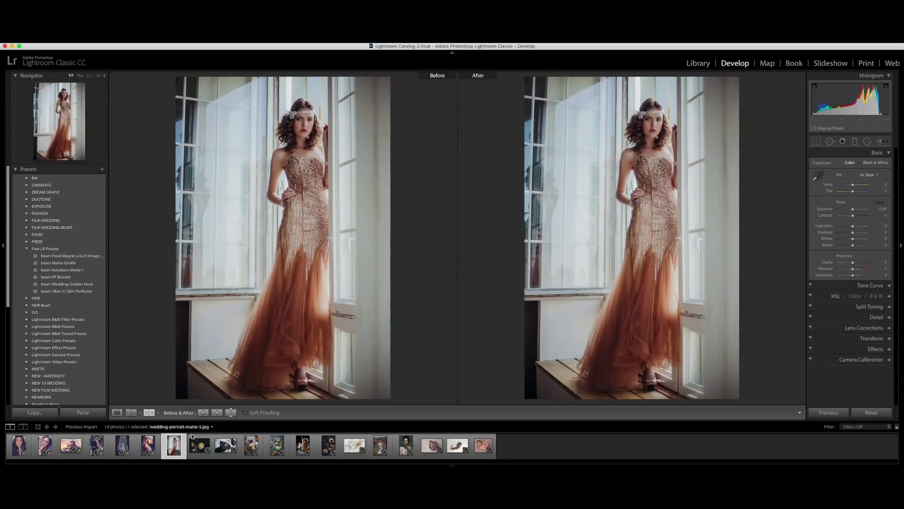
Apply Golden Hush to the gold-gown window photo, warming it and adding clarity.
left_click(87, 285)
left_click_drag(857, 189, 854, 186)
left_click_drag(853, 262, 855, 270)
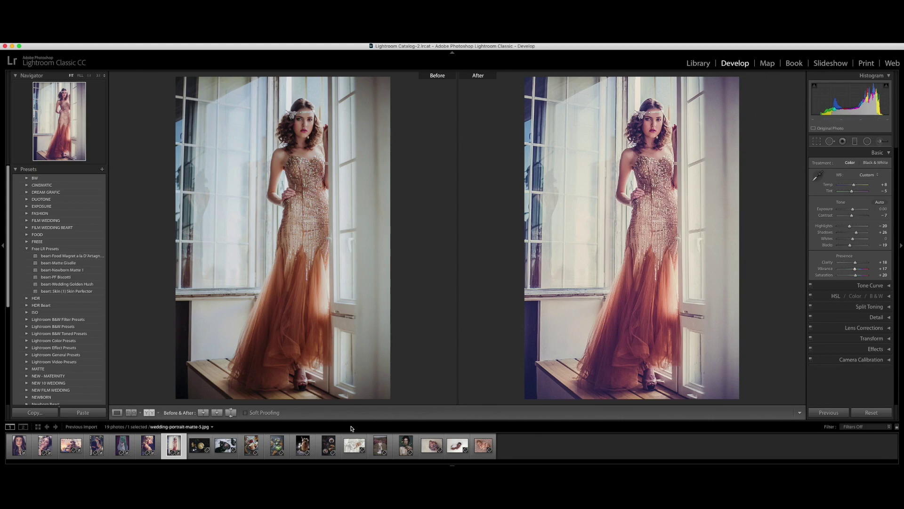
left_click(380, 446)
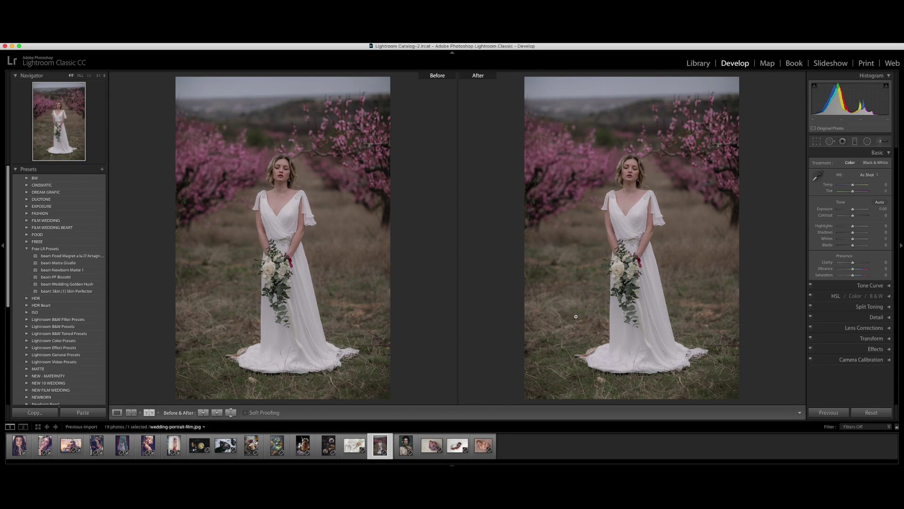
Apply Golden Hush to the blossom-orchard bride and raise its Clarity and Contrast.
left_click(83, 283)
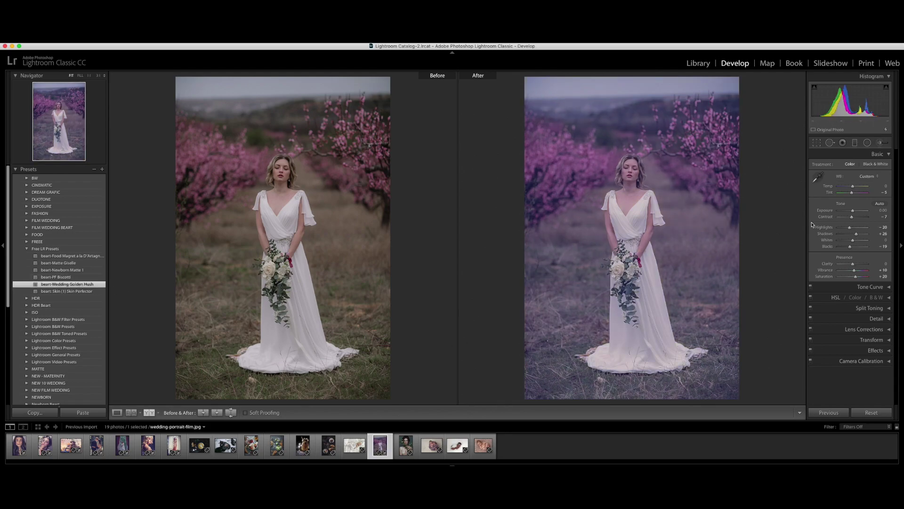
left_click_drag(852, 264, 856, 264)
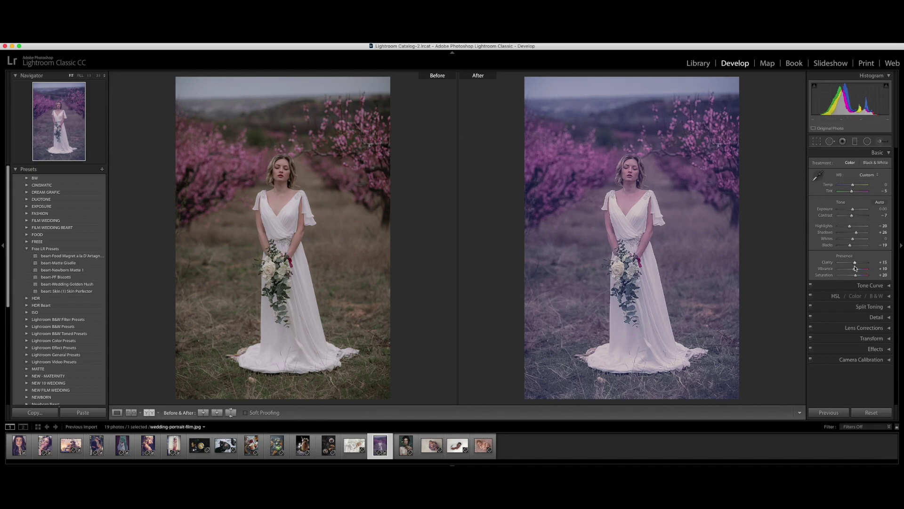
left_click_drag(853, 216, 855, 211)
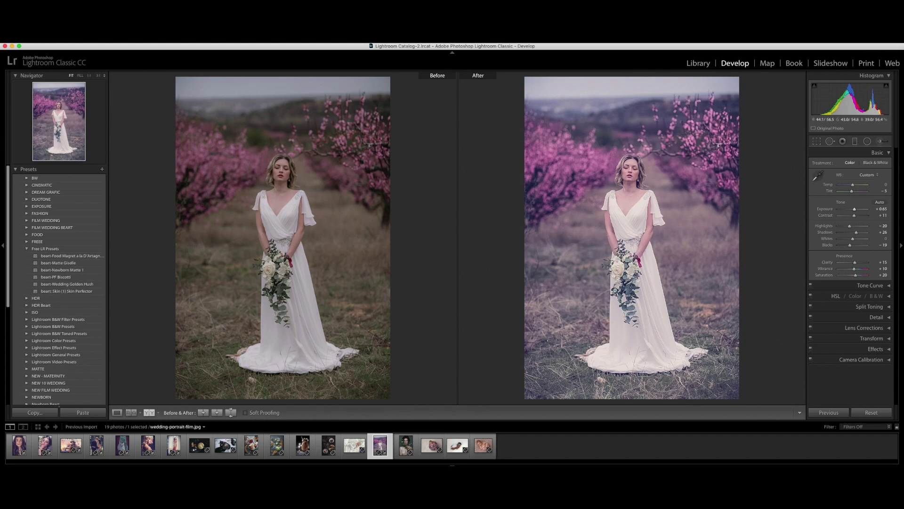
left_click(406, 447)
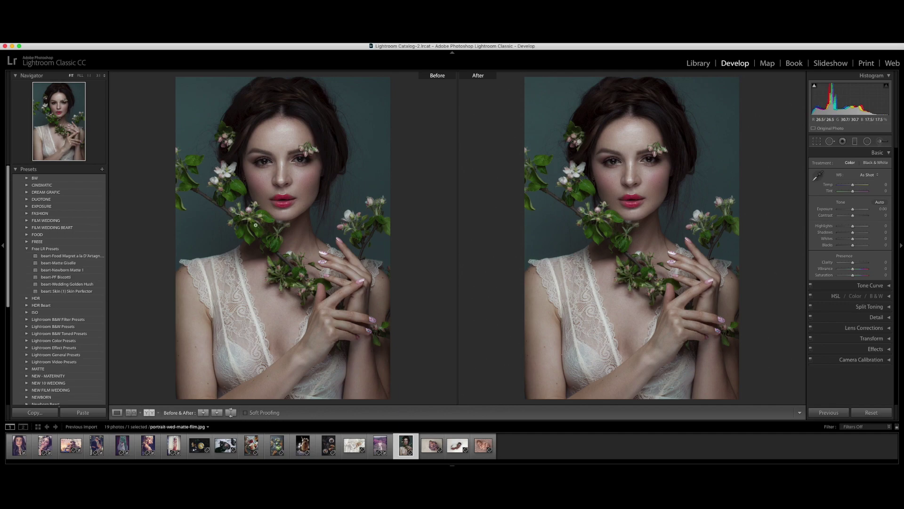
Give the blossom-branch portrait Golden Hush, then push Temp and Contrast higher.
left_click(85, 283)
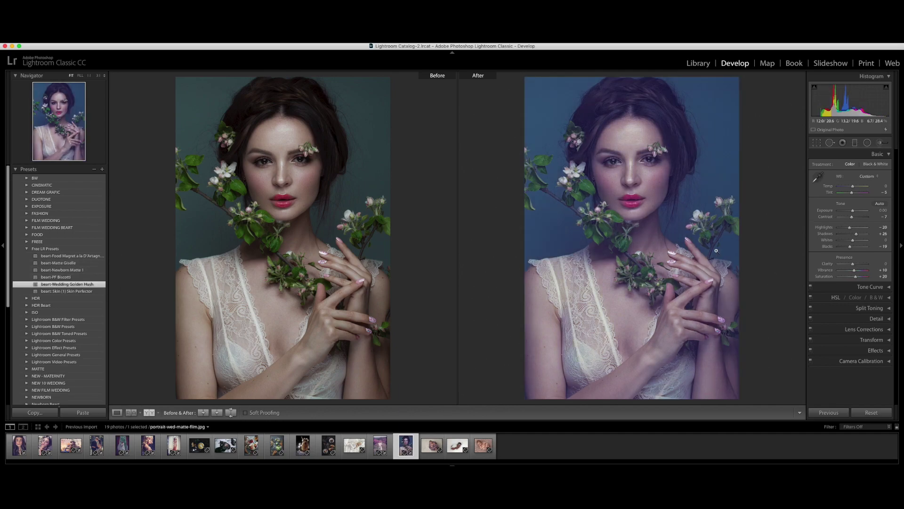
left_click_drag(853, 187, 855, 187)
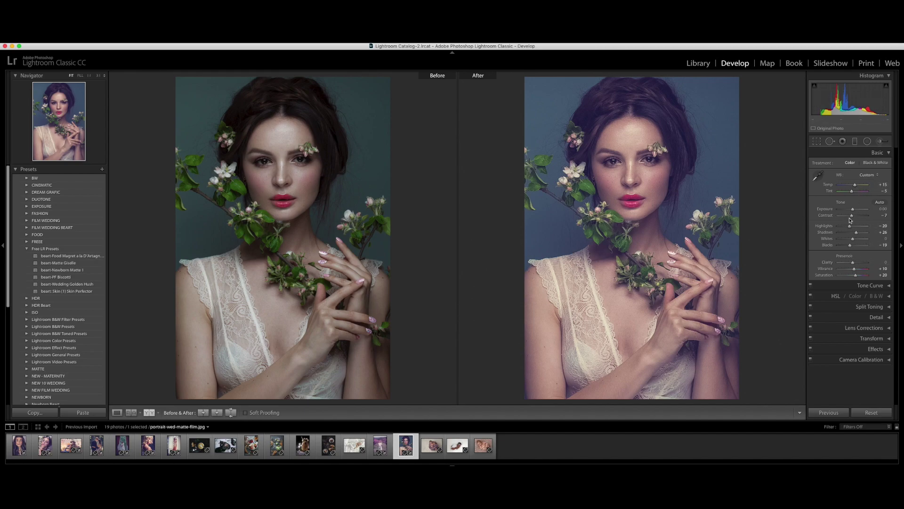
left_click_drag(851, 215, 855, 227)
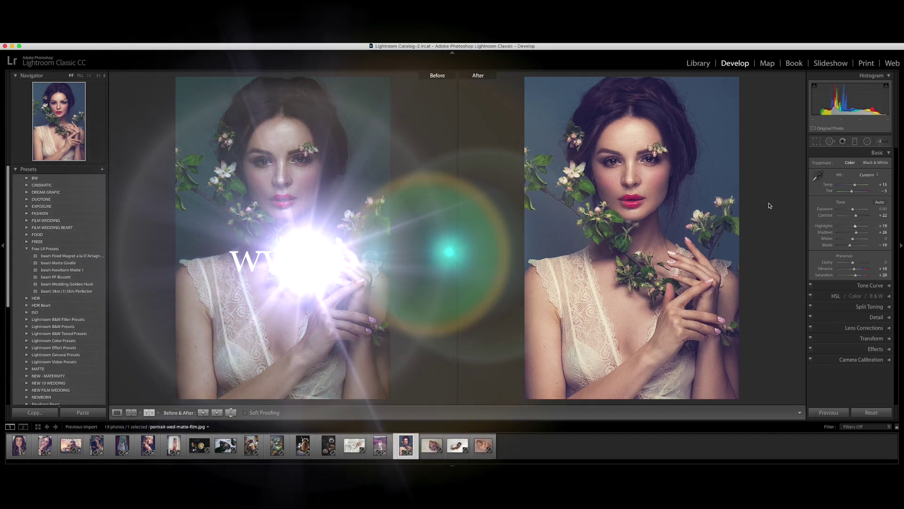